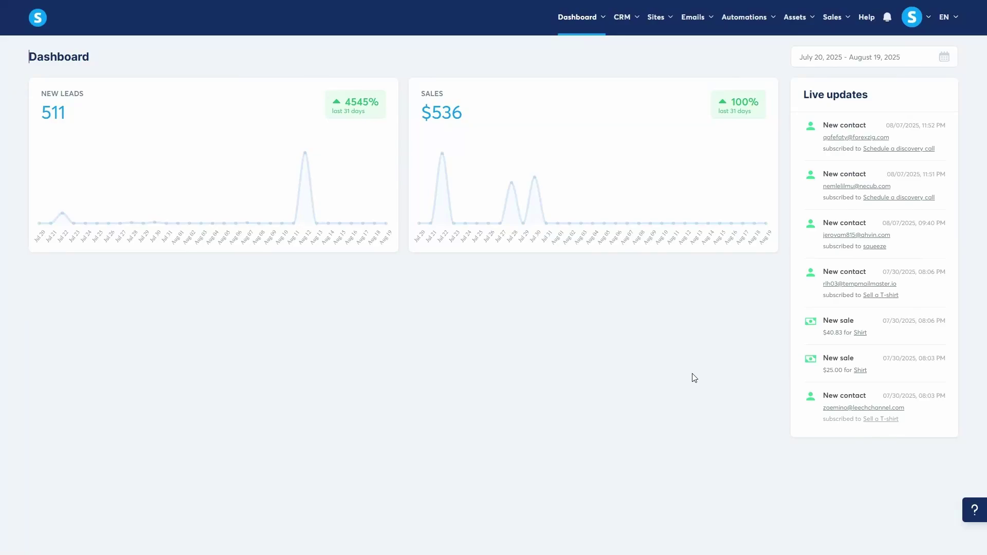
# - Filter Assets > Files to the Document type so only E-book.pdf is listed
pyautogui.moveTo(798, 17)
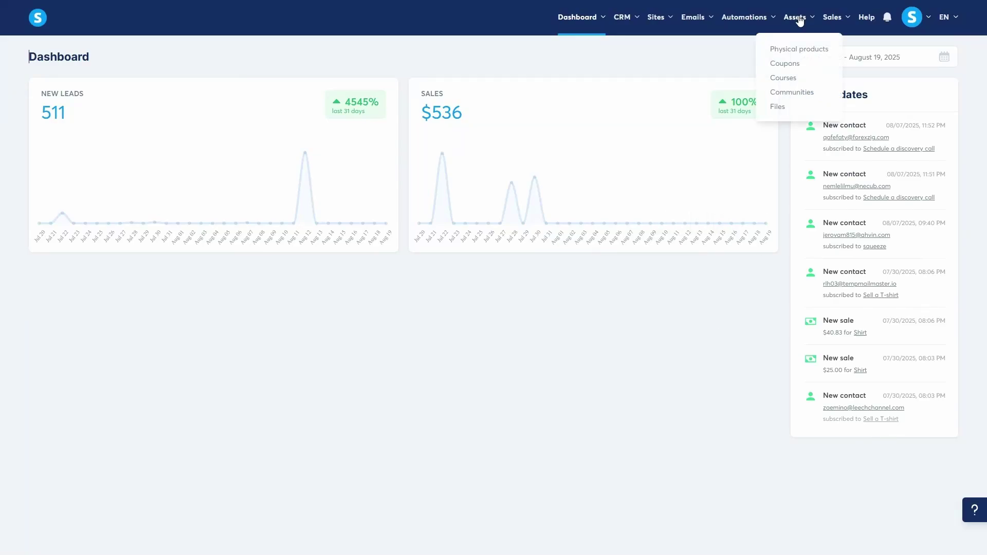
pyautogui.click(779, 107)
pyautogui.click(874, 109)
pyautogui.click(843, 238)
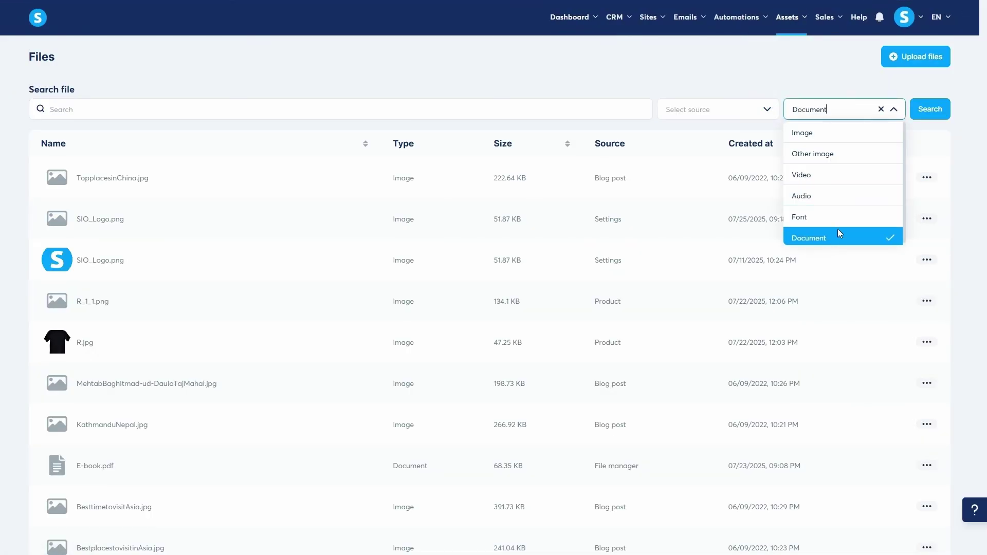
pyautogui.click(934, 109)
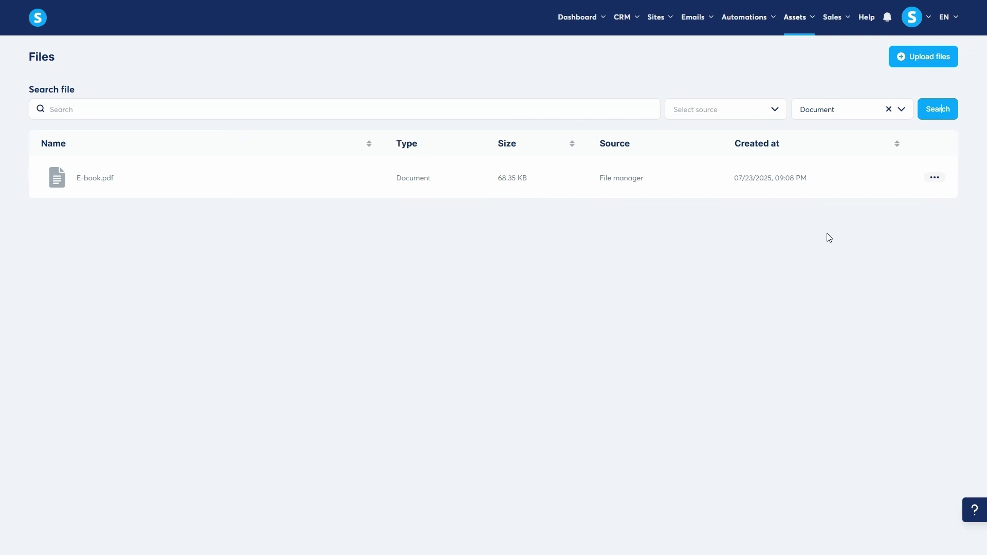
# - Open the Sell e-Book funnel and choose Digital product as its offer type
pyautogui.moveTo(667, 17)
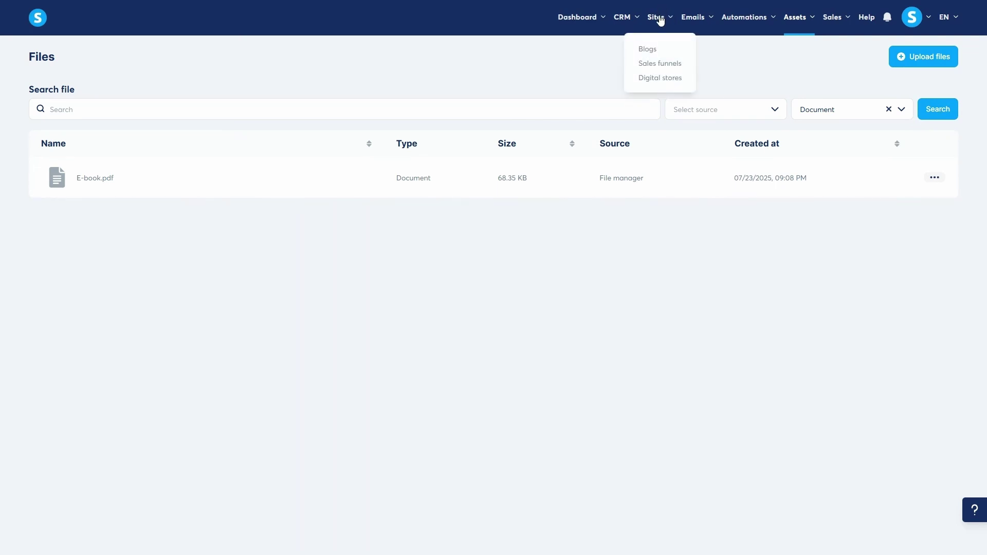
pyautogui.click(661, 63)
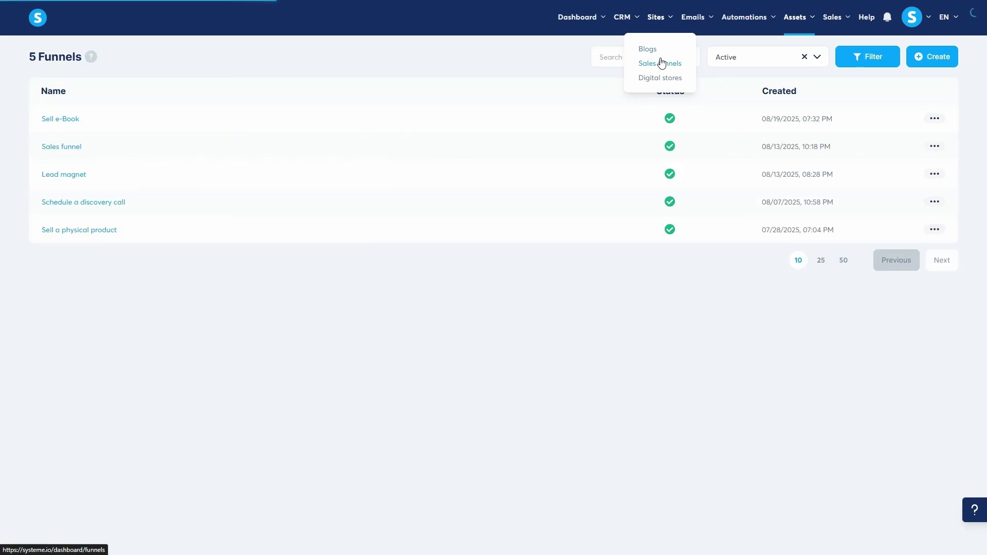
pyautogui.click(60, 123)
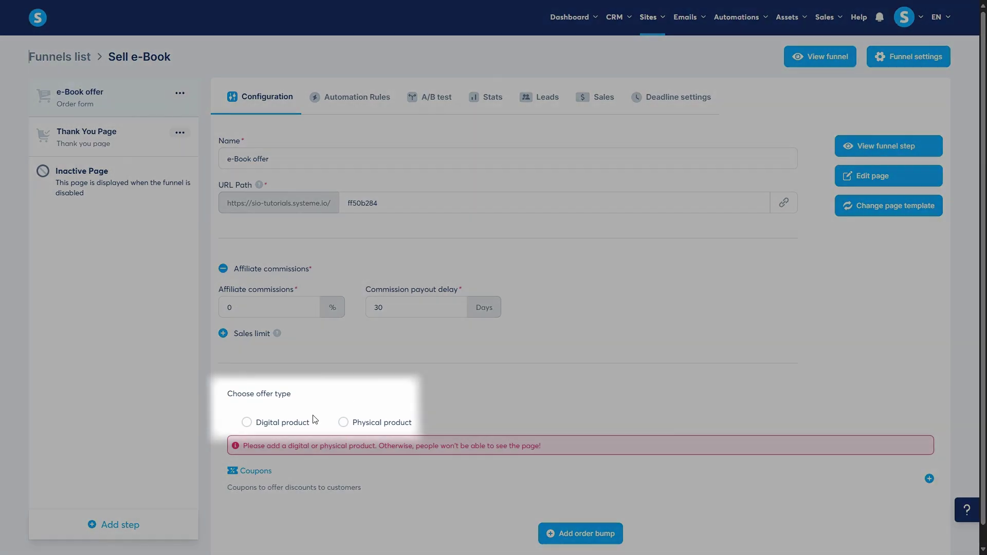
pyautogui.click(276, 423)
# - Create a new digital product named My ebook
pyautogui.scroll(-2, 606, 368)
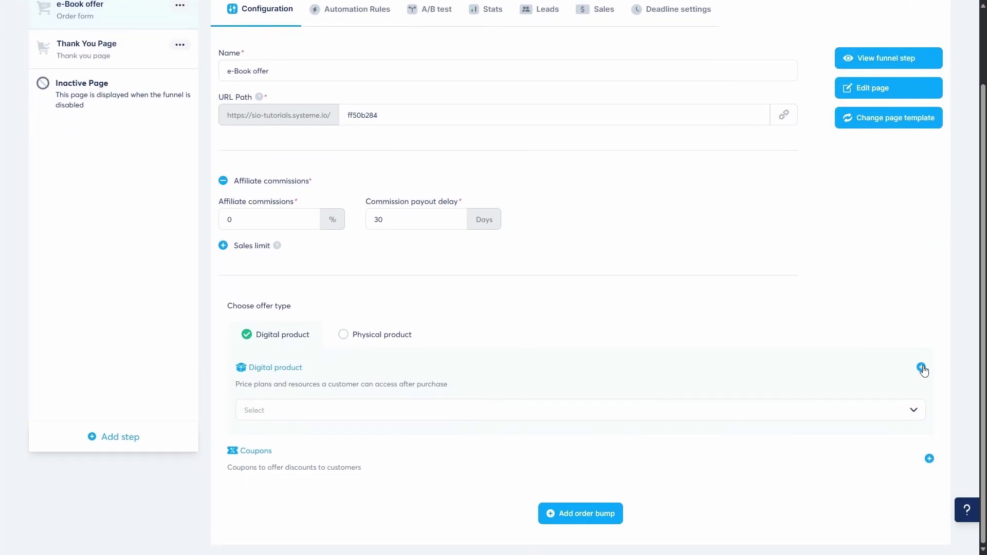
pyautogui.click(922, 368)
pyautogui.scroll(-5, 900, 374)
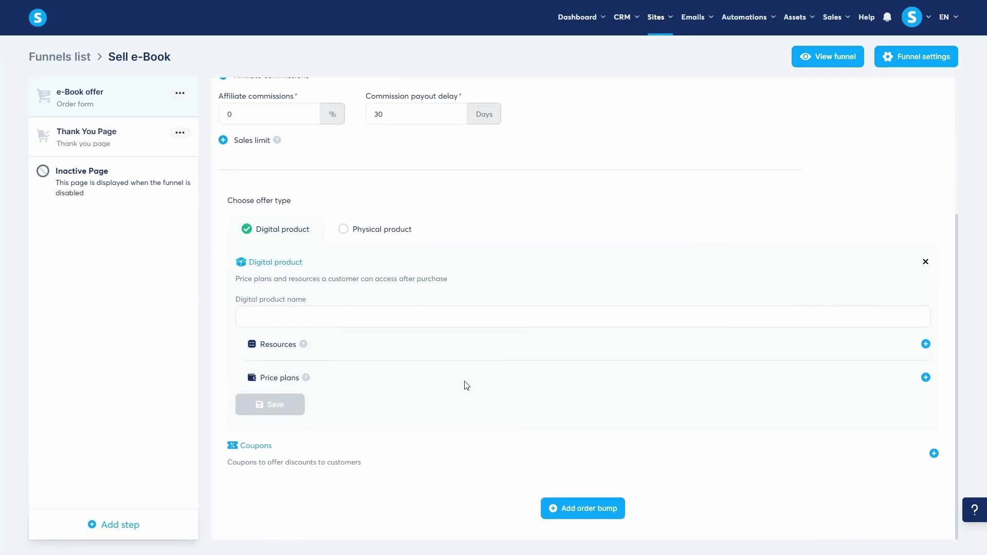
pyautogui.click(425, 318)
pyautogui.write('My ebook')
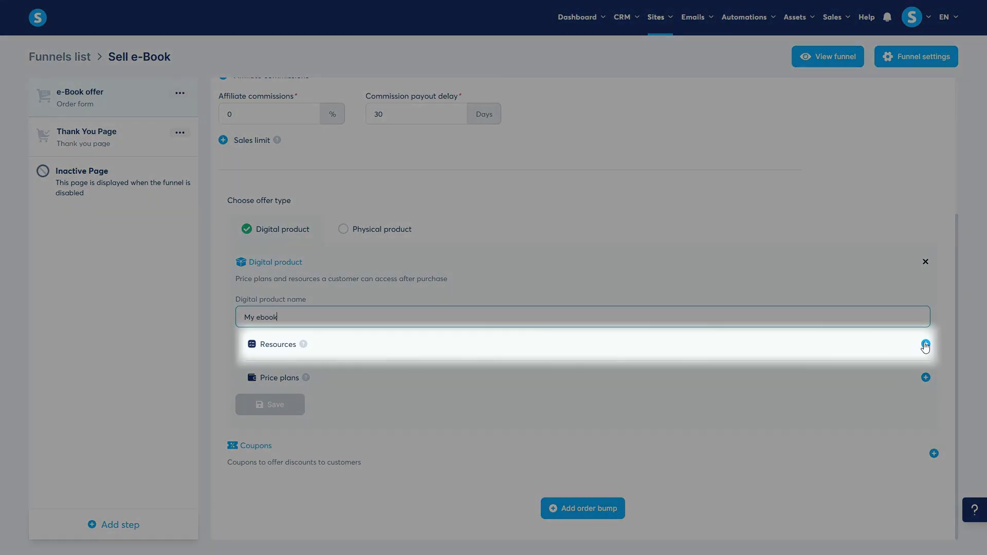
# - Add a Tags resource that grants the e-Book customer tag
pyautogui.click(925, 344)
pyautogui.click(481, 370)
pyautogui.click(461, 430)
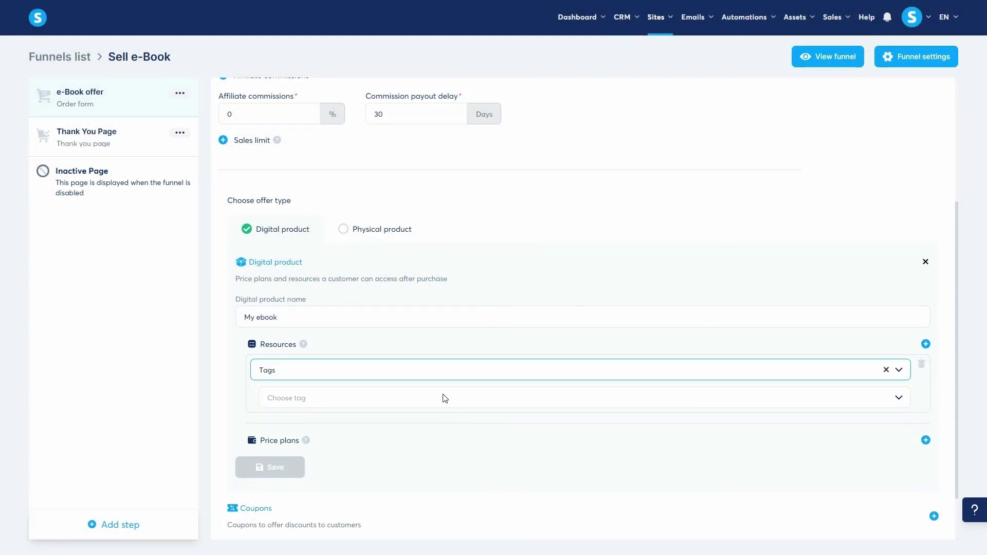
pyautogui.click(444, 398)
pyautogui.click(424, 480)
# - Create a 20 usd price plan named e-Book offer and save the product
pyautogui.scroll(-1, 488, 422)
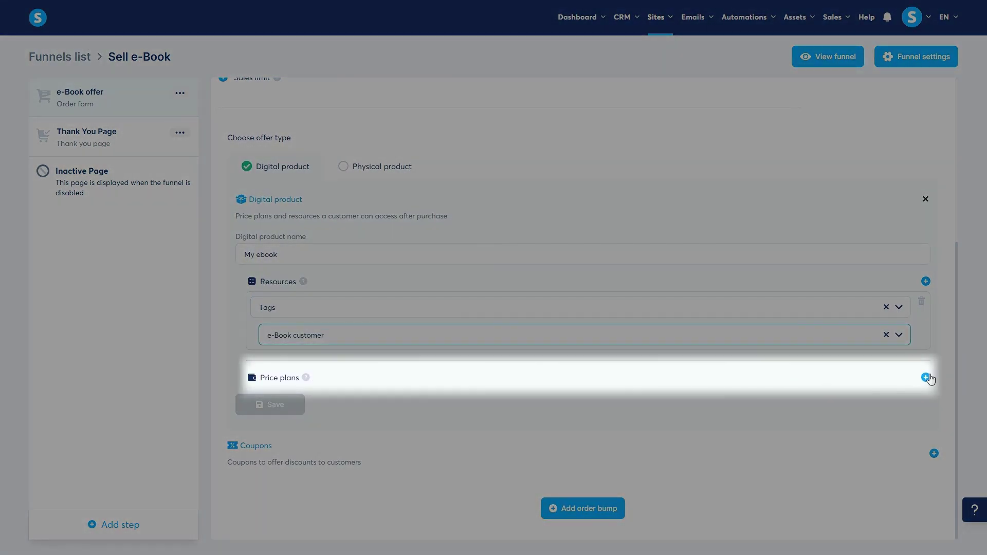
pyautogui.click(926, 378)
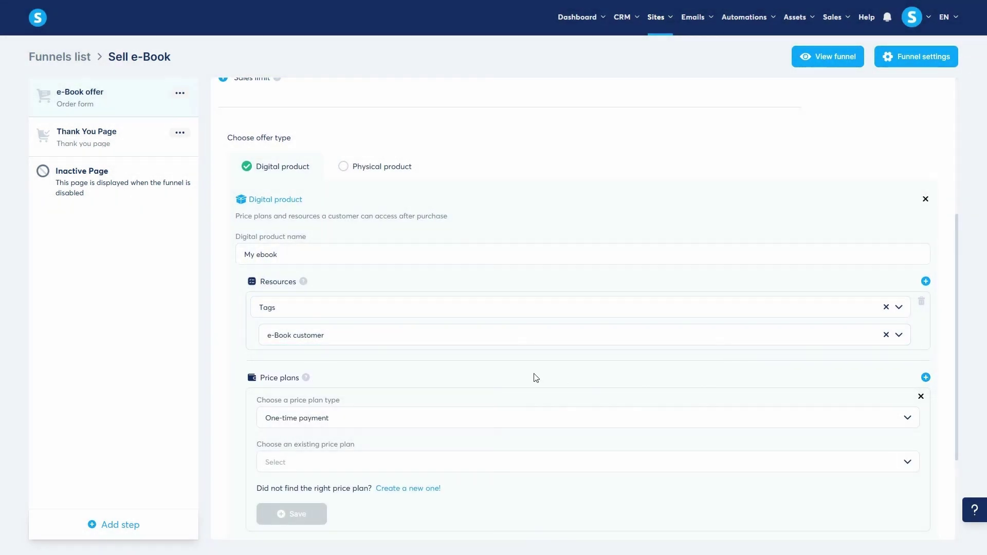
pyautogui.scroll(-3, 514, 370)
pyautogui.click(419, 340)
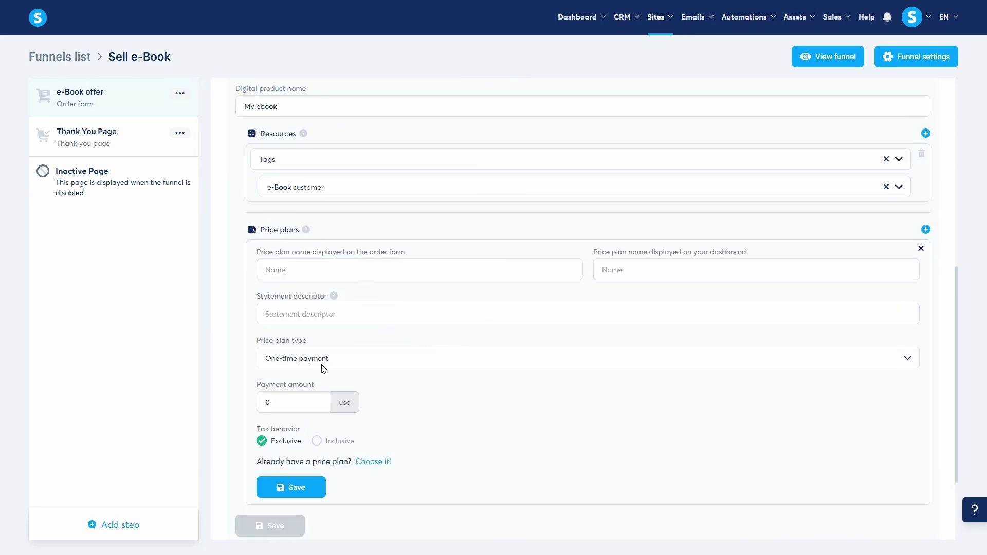
pyautogui.doubleClick(292, 407)
pyautogui.write('20')
pyautogui.click(425, 267)
pyautogui.write('e-Book offer')
pyautogui.click(628, 270)
pyautogui.write('e-Book offer')
pyautogui.click(521, 315)
pyautogui.write('e-Book offer')
pyautogui.click(291, 487)
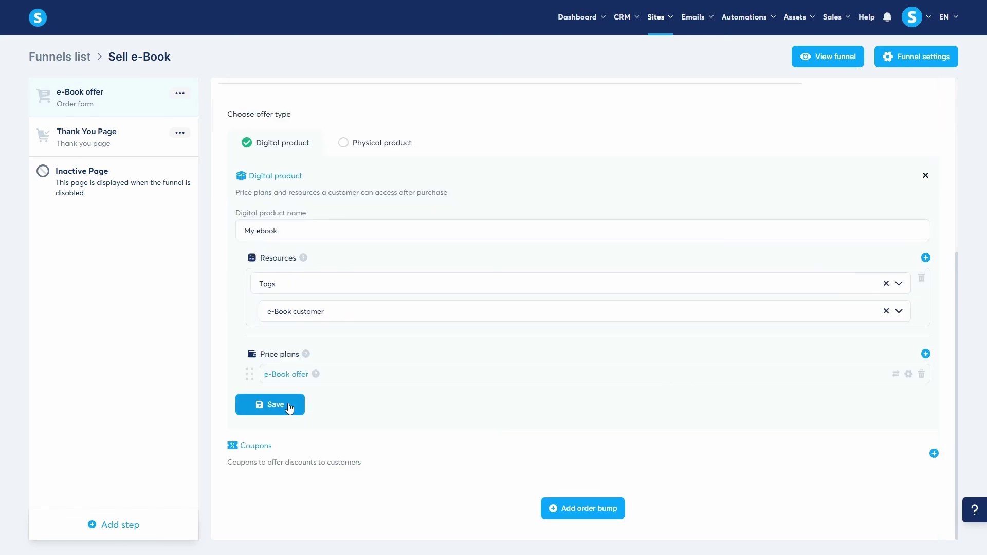
pyautogui.click(286, 406)
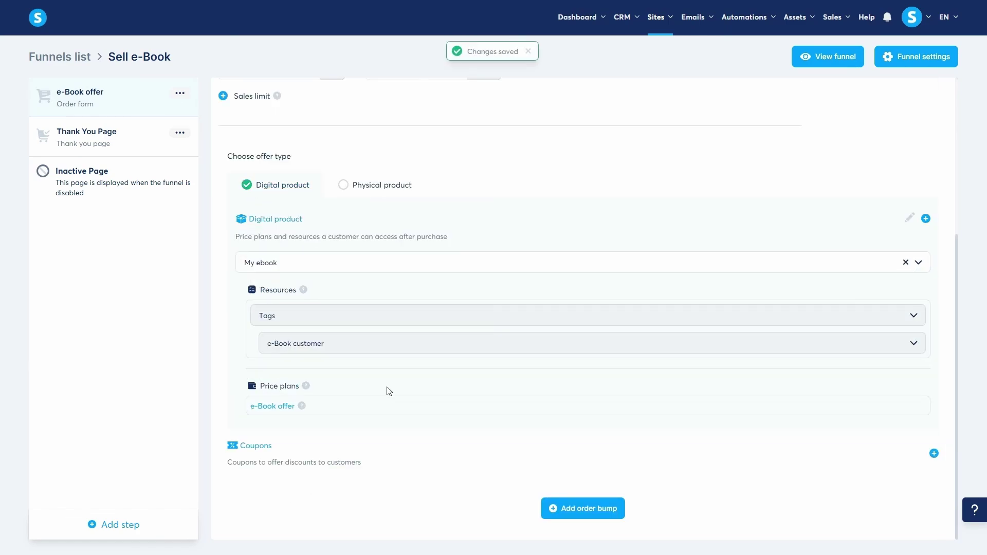
# - Add a new automation rule triggered by a New sale on the e-Book offer
pyautogui.scroll(5, 389, 391)
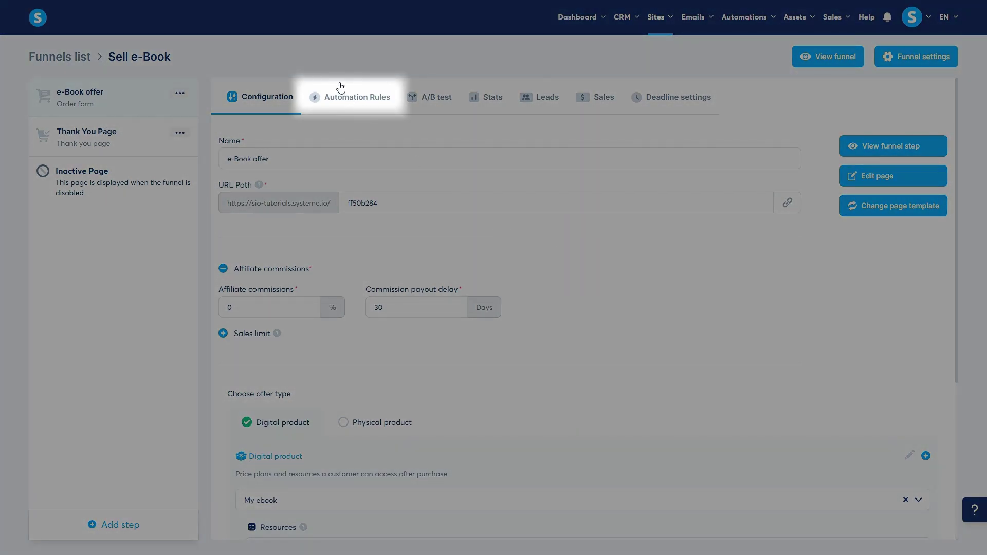
pyautogui.click(339, 96)
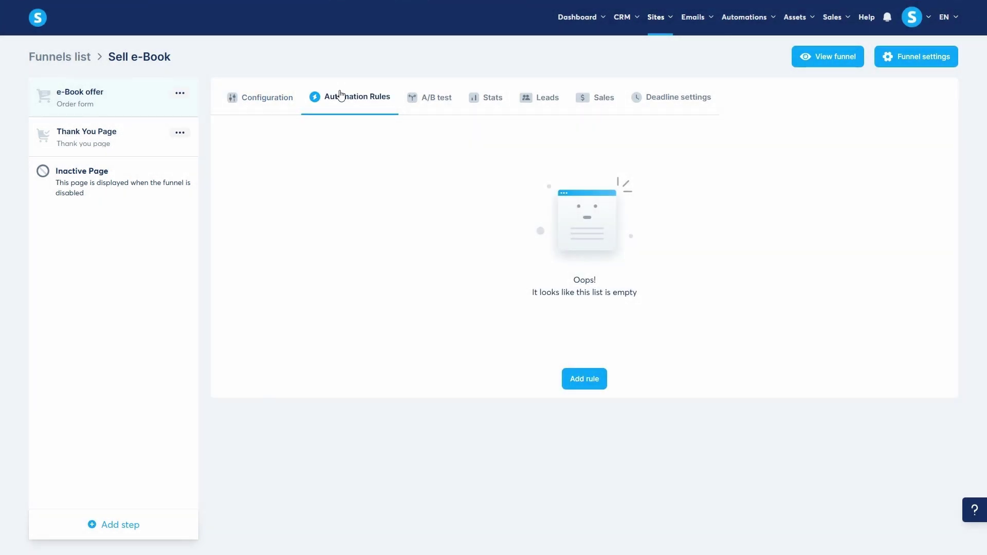
pyautogui.click(573, 378)
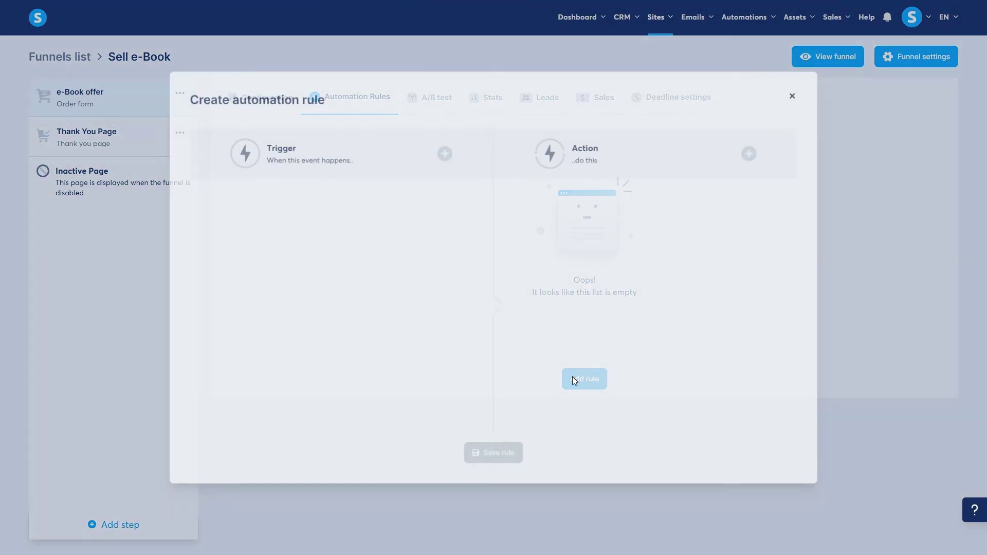
pyautogui.click(444, 153)
pyautogui.click(440, 221)
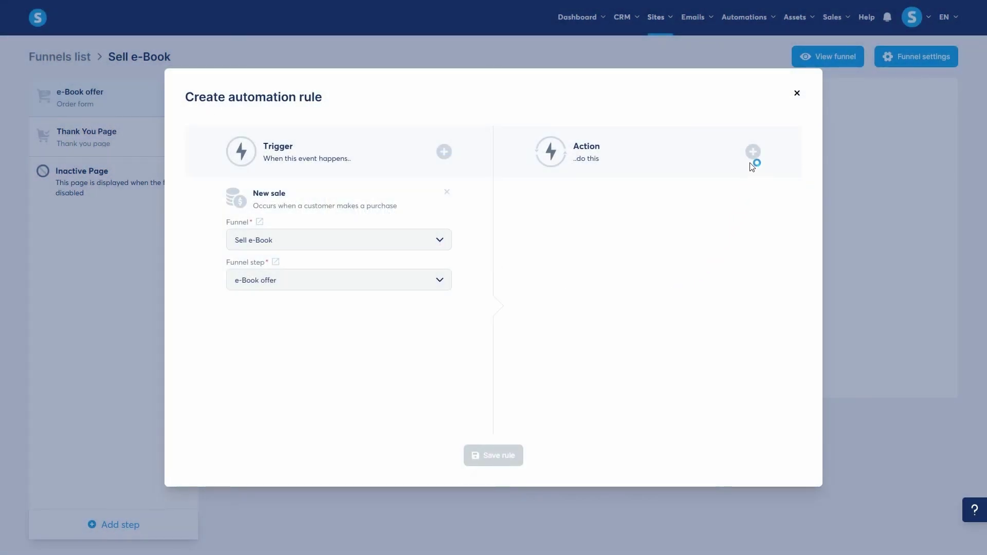
# - Give the rule a Send email action and begin a new email
pyautogui.click(753, 151)
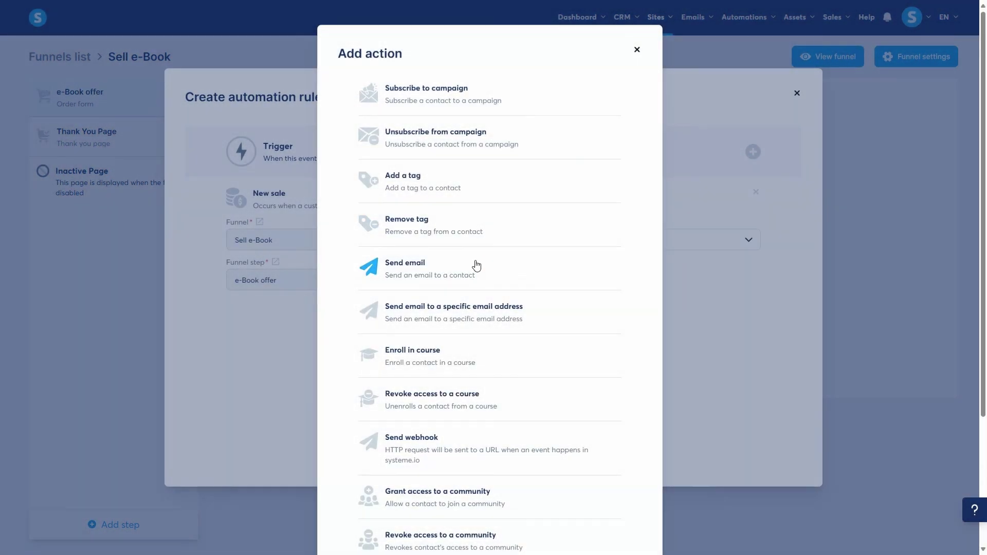
pyautogui.click(476, 266)
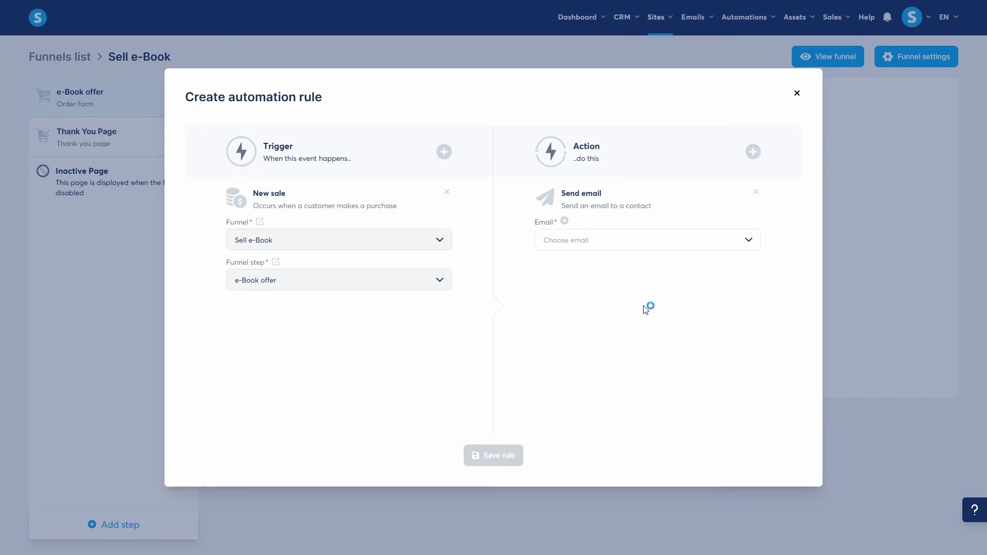
pyautogui.click(565, 219)
pyautogui.click(330, 108)
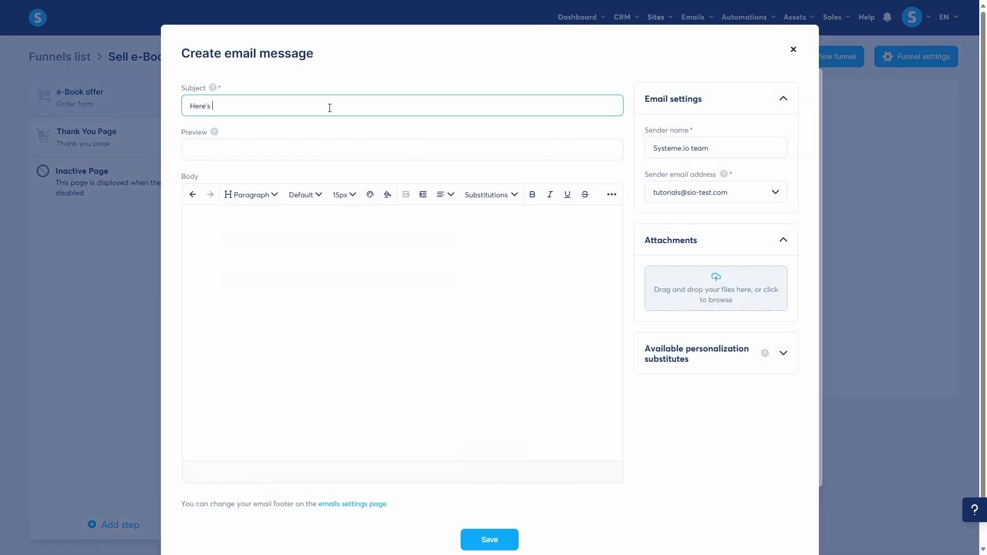
# - Title the email 'Here's your ebook!' and attach E-book.pdf
pyautogui.write("Here's your ebook!")
pyautogui.click(525, 235)
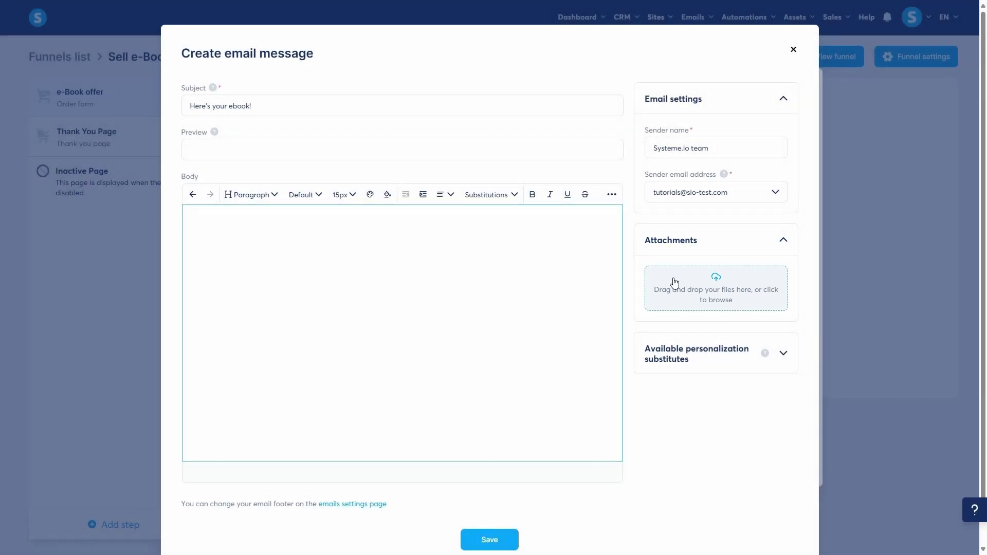
pyautogui.click(673, 282)
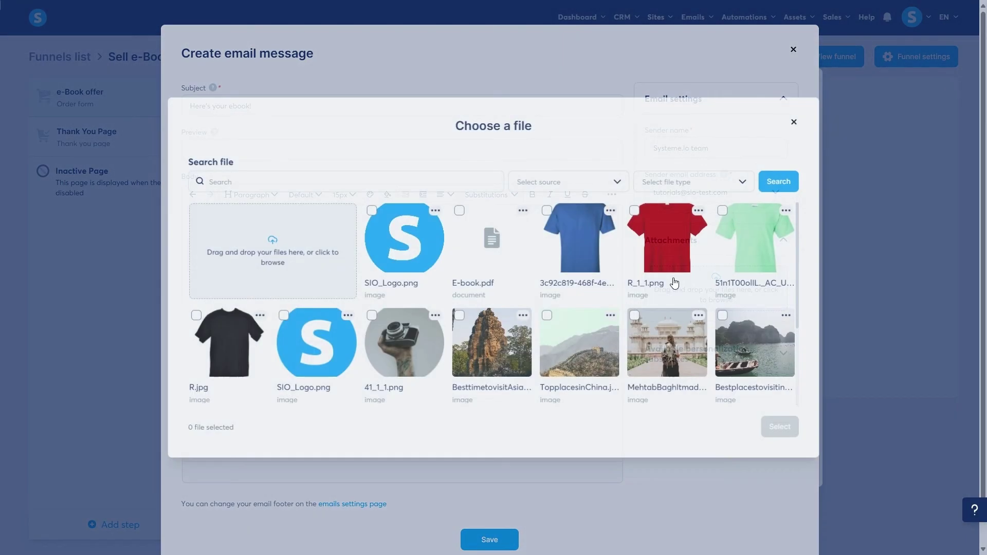
pyautogui.click(482, 225)
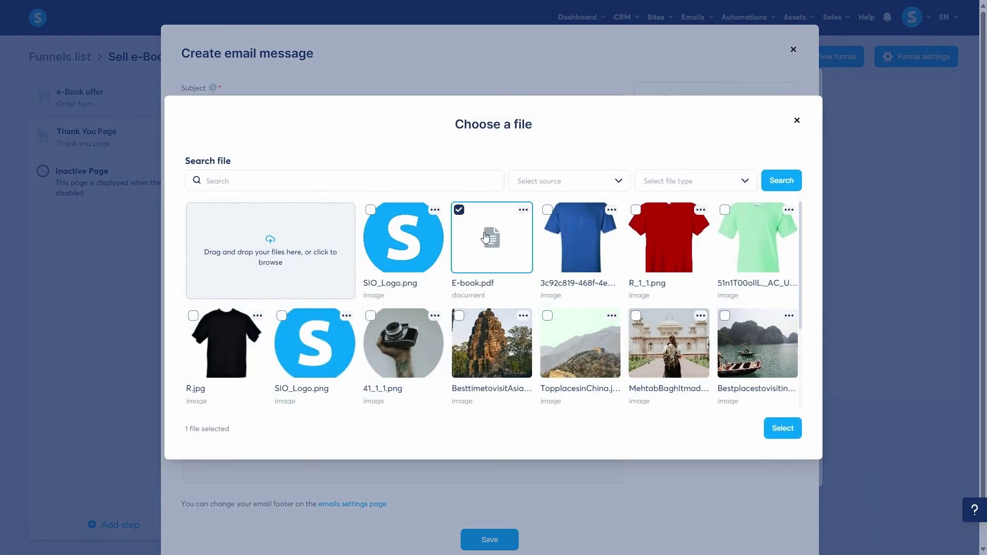
pyautogui.click(781, 428)
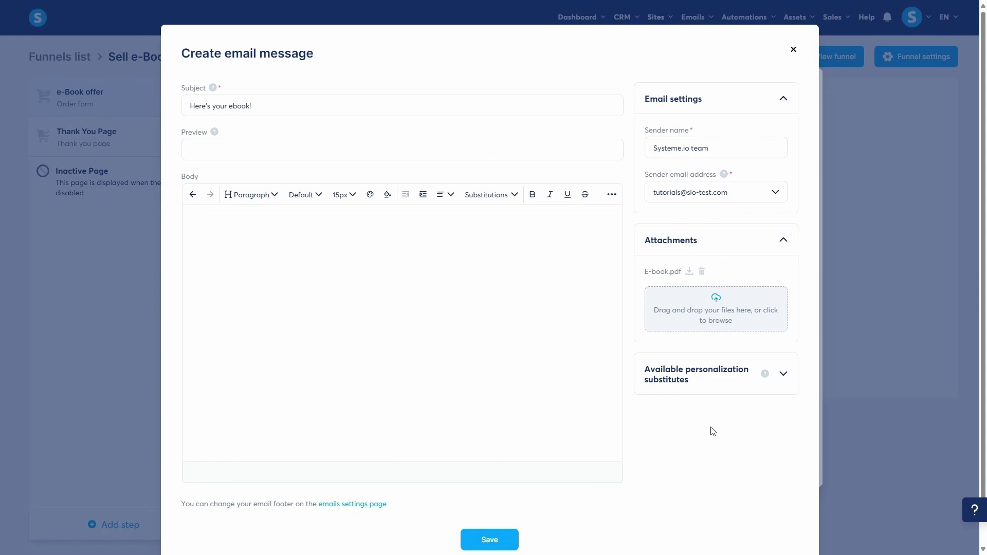
# - Save the email and the new-sale automation rule
pyautogui.scroll(-1, 709, 429)
pyautogui.click(499, 498)
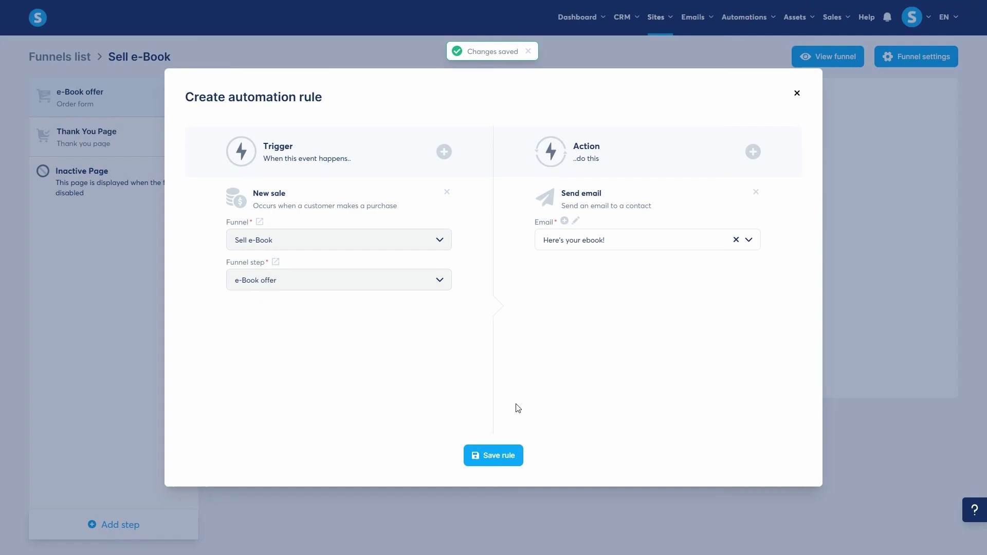
pyautogui.click(495, 453)
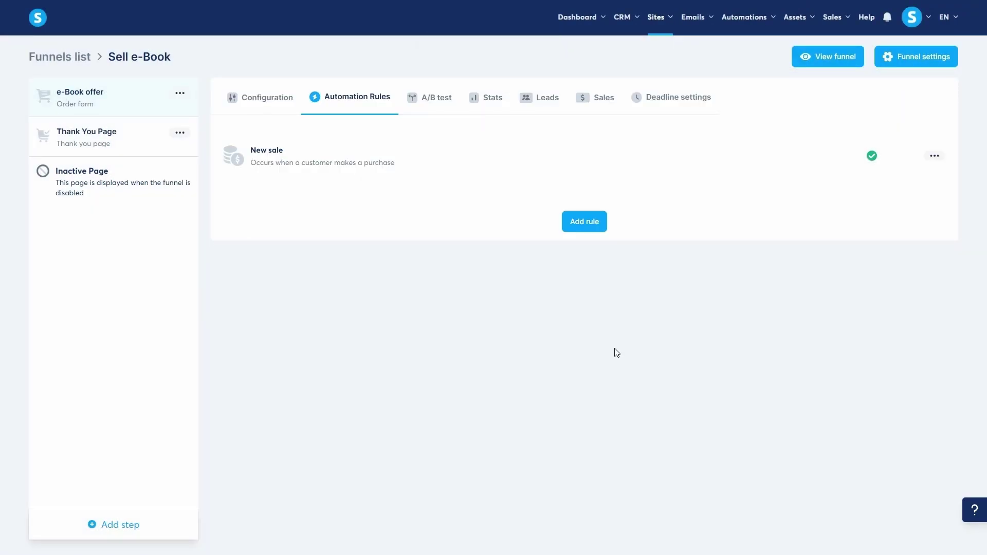
# - Open the Sell e-Book Thank You Page step in the page editor
pyautogui.click(129, 153)
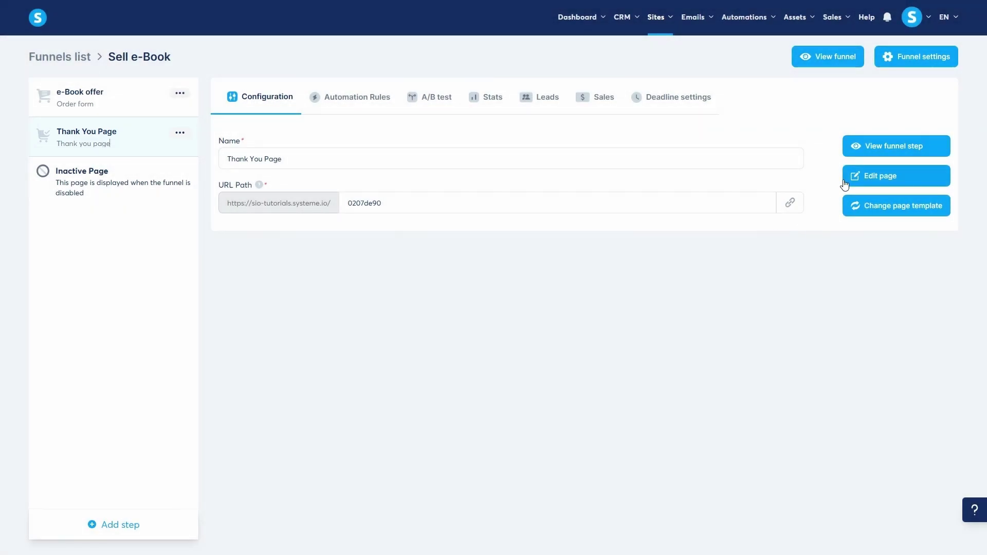
pyautogui.click(879, 180)
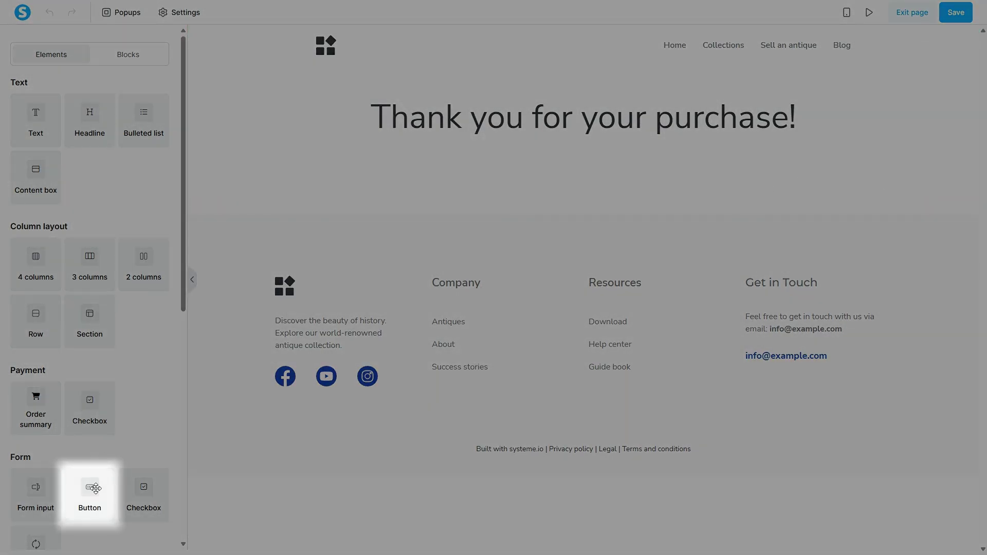
# - Place a button under the 'Thank you for your purchase!' heading that downloads E-book.pdf
pyautogui.moveTo(91, 488); pyautogui.dragTo(545, 157)
pyautogui.click(550, 201)
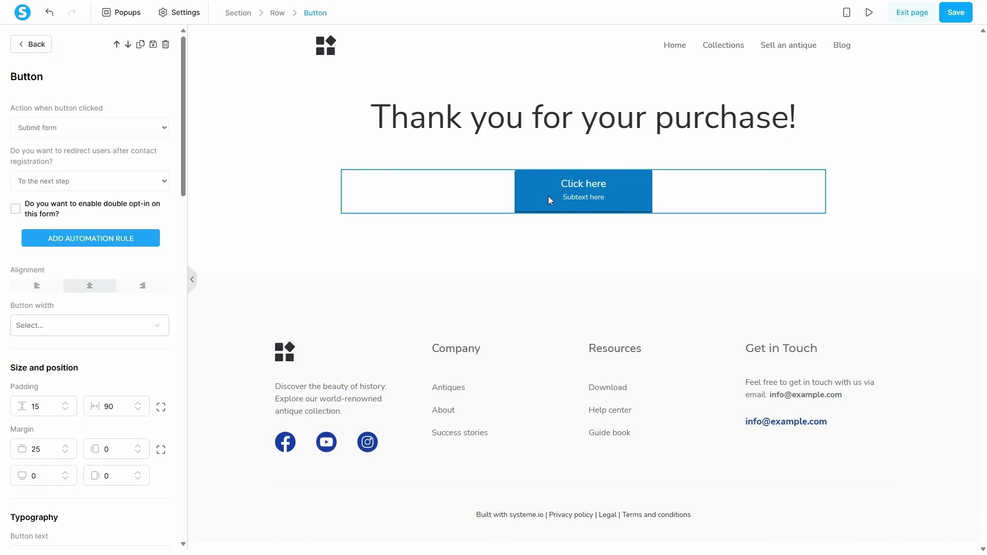
pyautogui.click(159, 128)
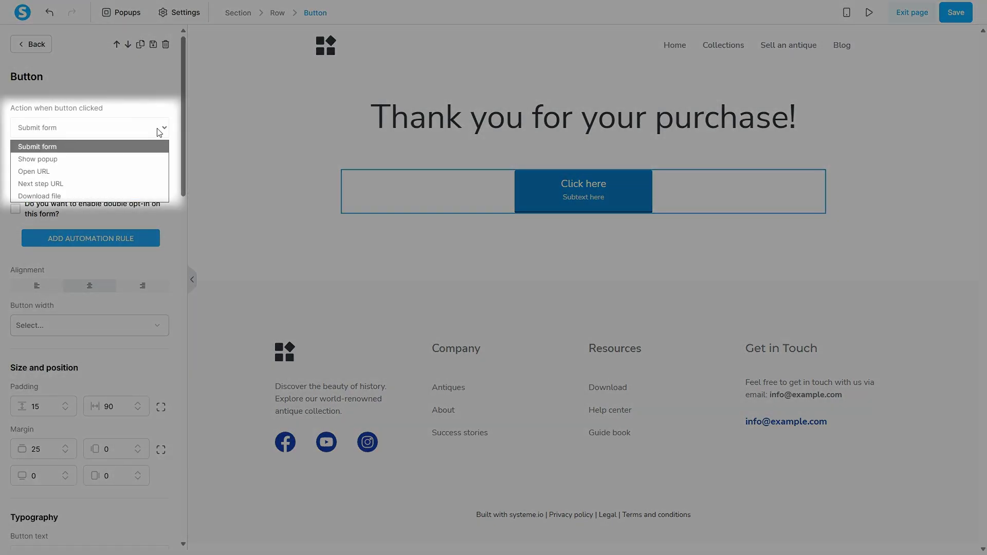
pyautogui.click(123, 194)
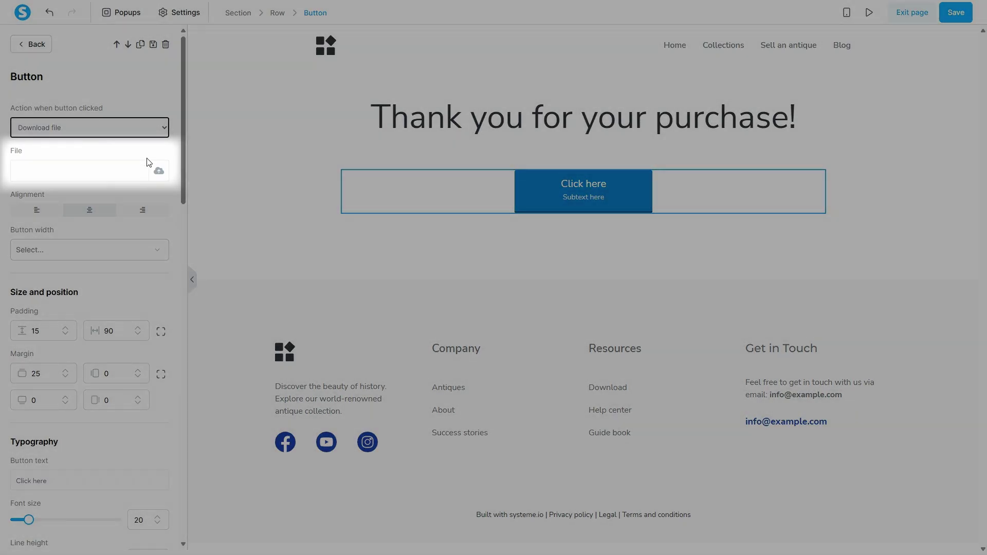
pyautogui.click(159, 170)
pyautogui.click(417, 232)
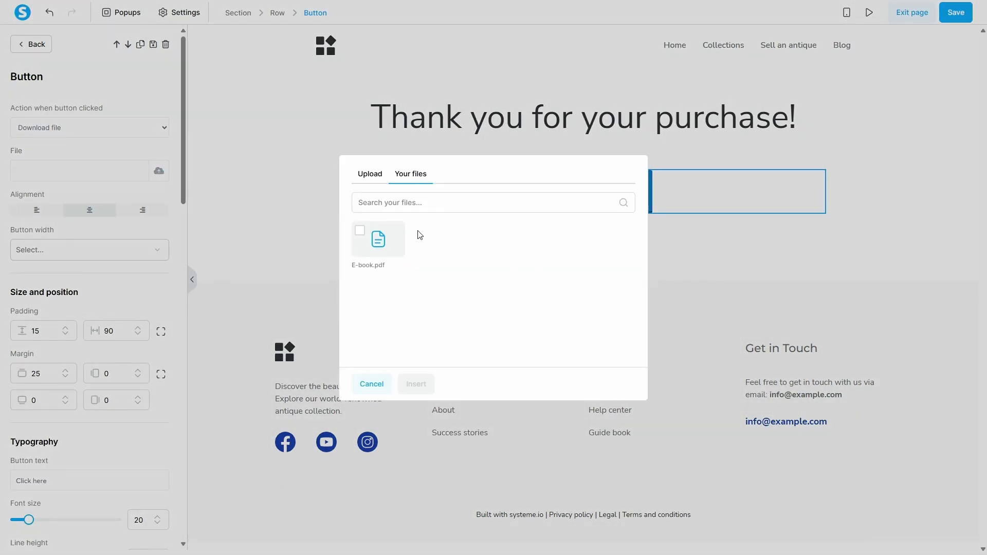
pyautogui.click(360, 232)
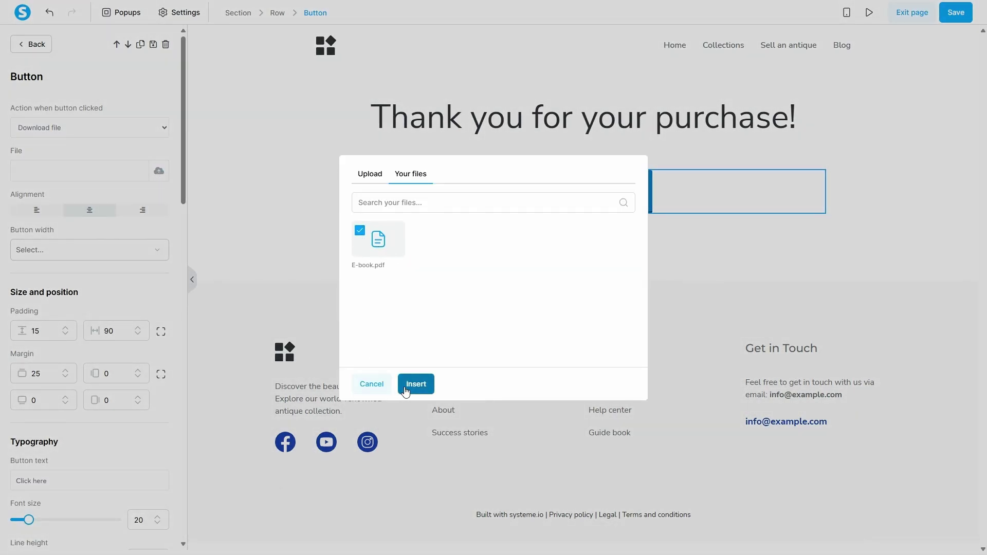
pyautogui.click(415, 385)
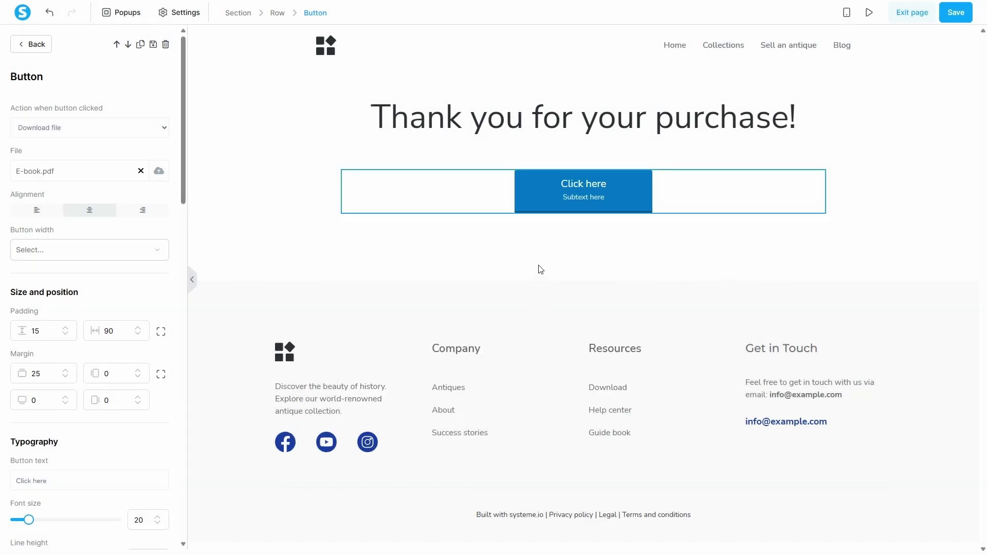
pyautogui.click(541, 270)
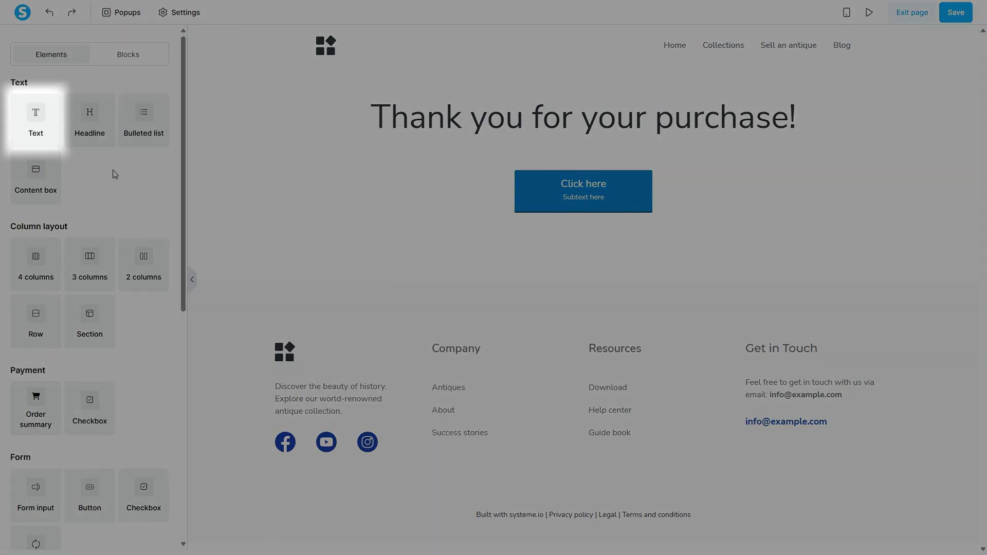
# - Add a text block under the button reading 'Click here to download your ebook now!'
pyautogui.moveTo(36, 123); pyautogui.dragTo(444, 223)
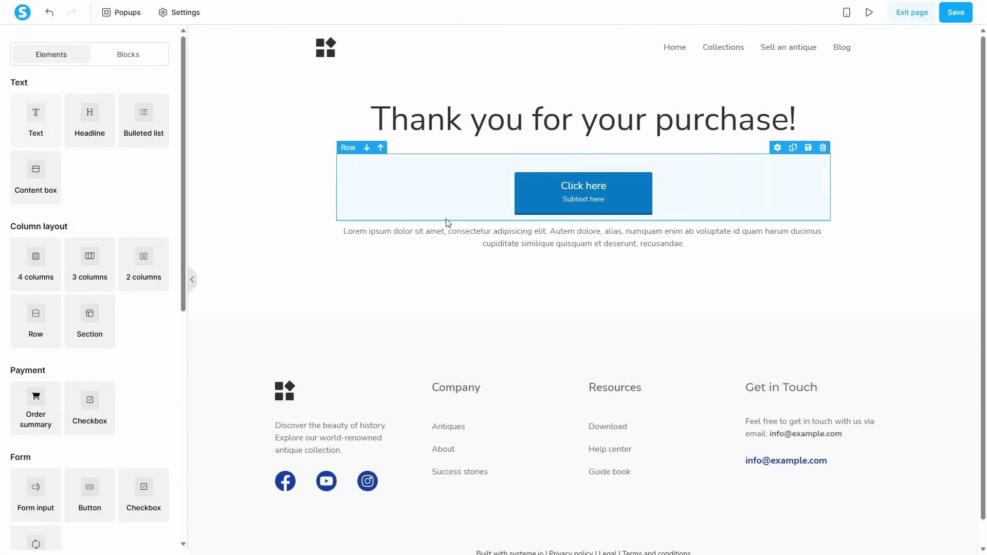
pyautogui.click(524, 240)
pyautogui.tripleClick(528, 232)
pyautogui.write('Click here to download your ebook now!')
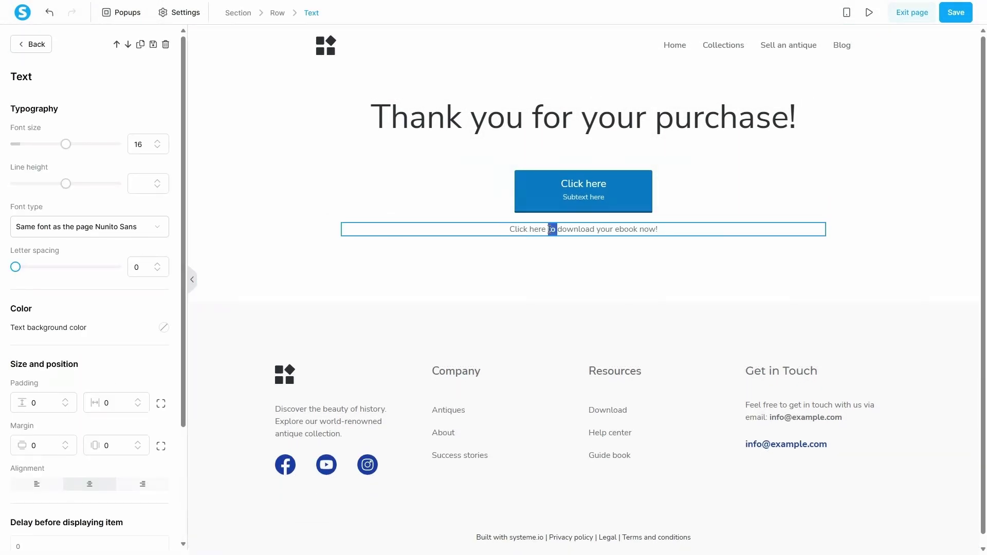
pyautogui.tripleClick(550, 229)
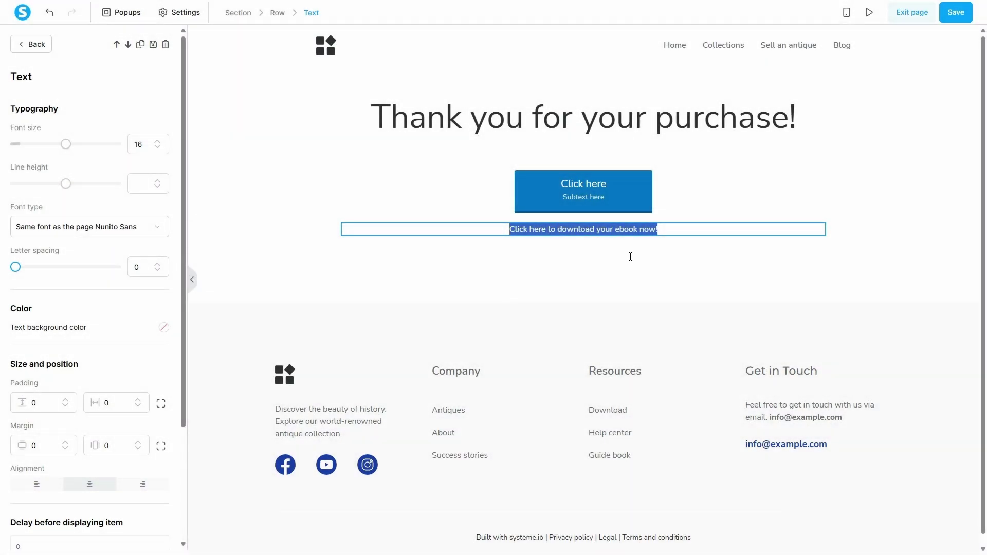
# - Link that sentence to E-book.pdf and exit the page editor
pyautogui.click(630, 258)
pyautogui.click(671, 313)
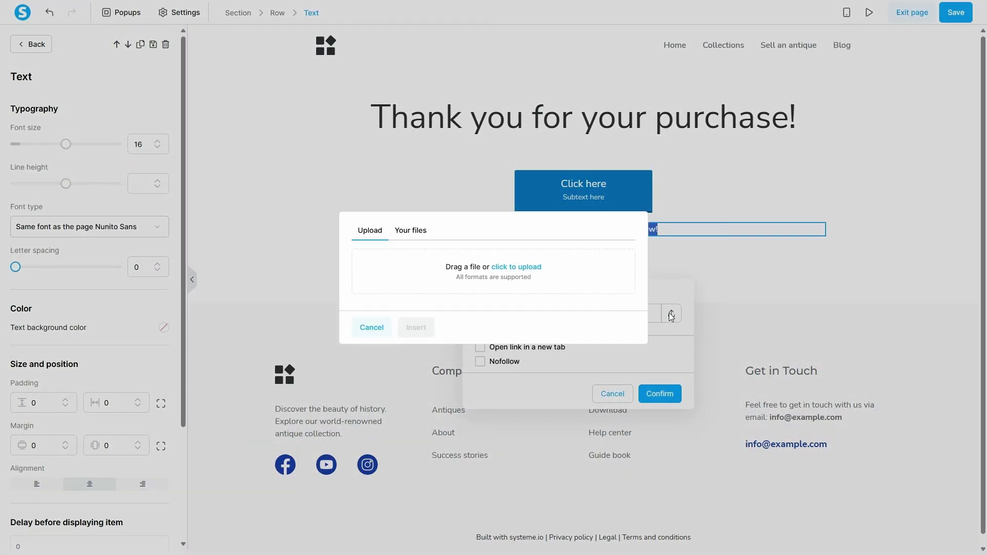
pyautogui.click(409, 230)
pyautogui.click(364, 246)
pyautogui.click(415, 384)
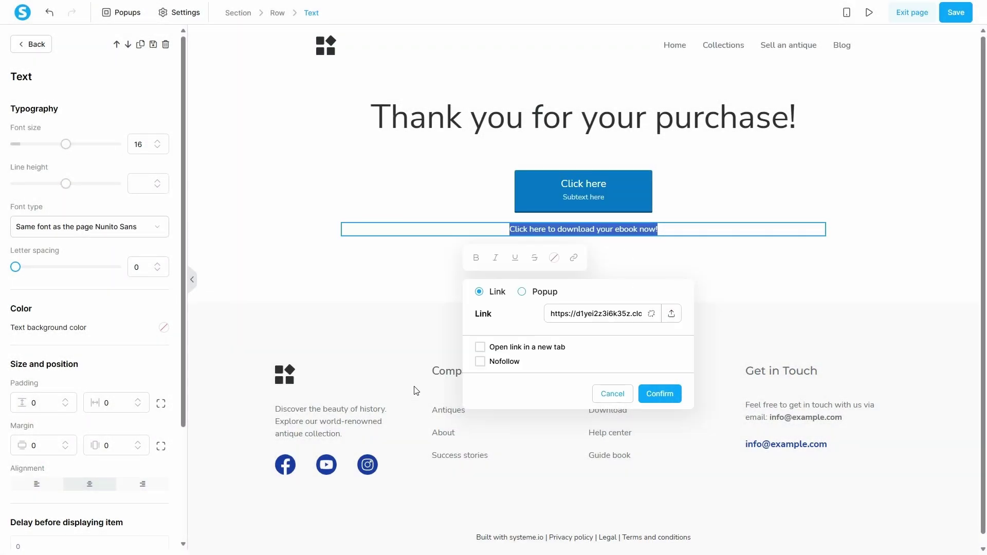
pyautogui.click(660, 393)
pyautogui.click(665, 270)
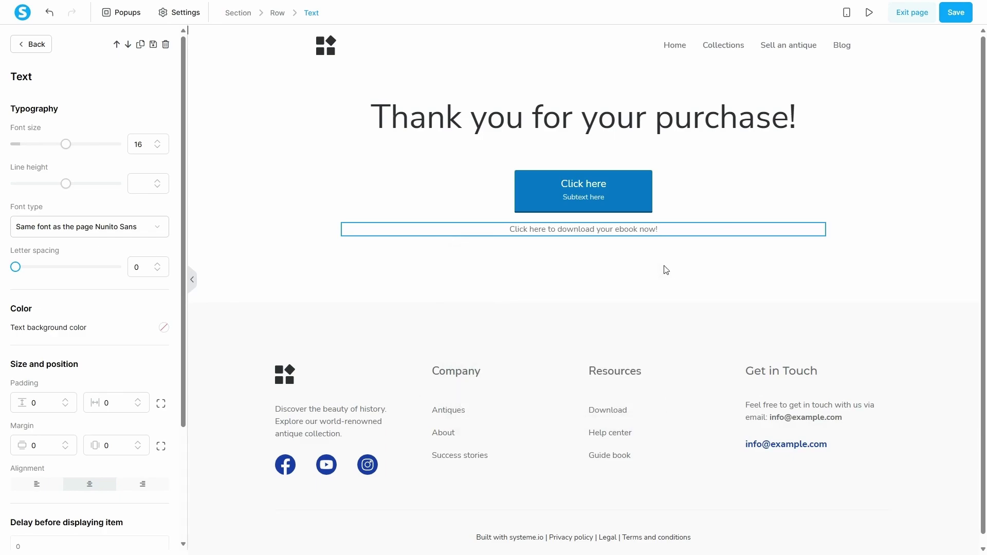
pyautogui.click(642, 229)
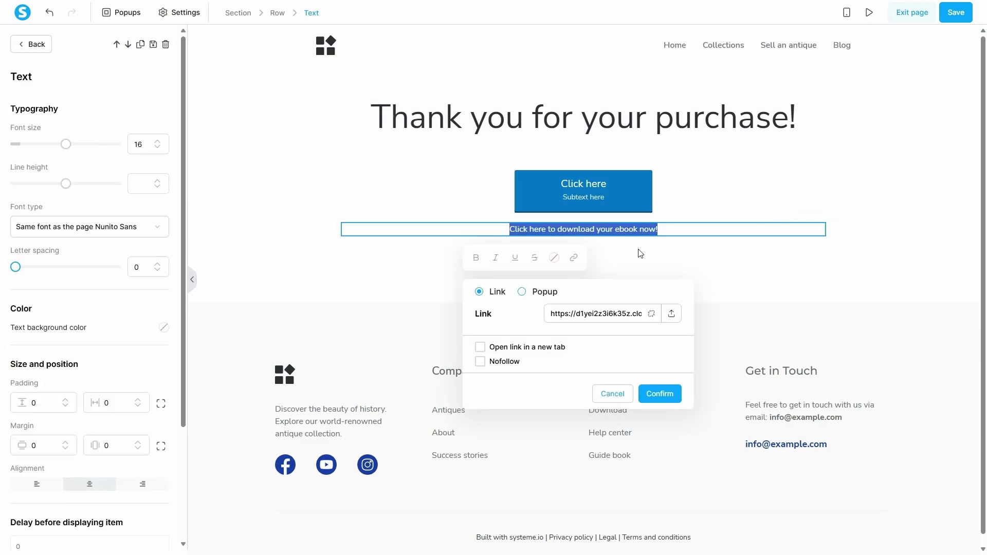
pyautogui.click(955, 14)
pyautogui.click(917, 16)
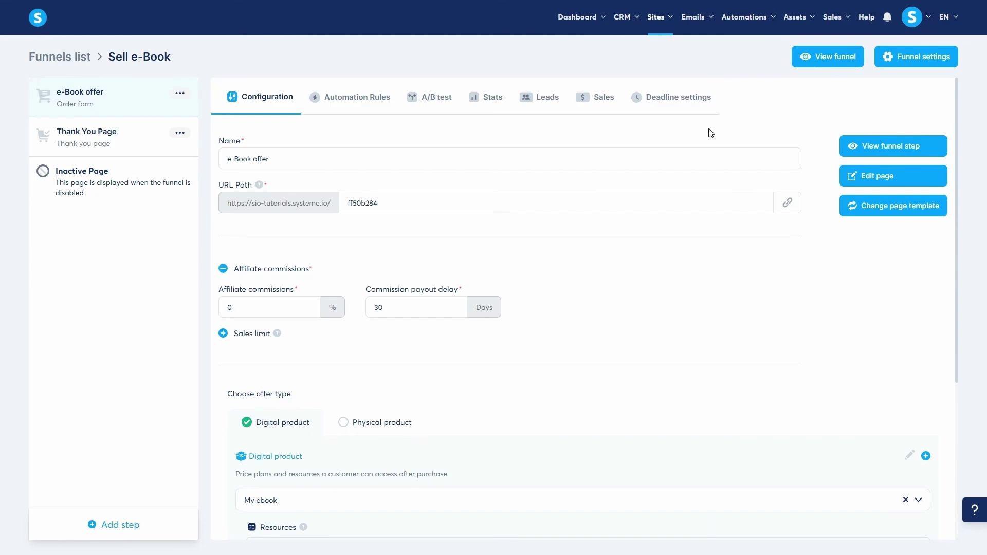
# - Go to Sites > Digital stores and open My digital store
pyautogui.moveTo(658, 13)
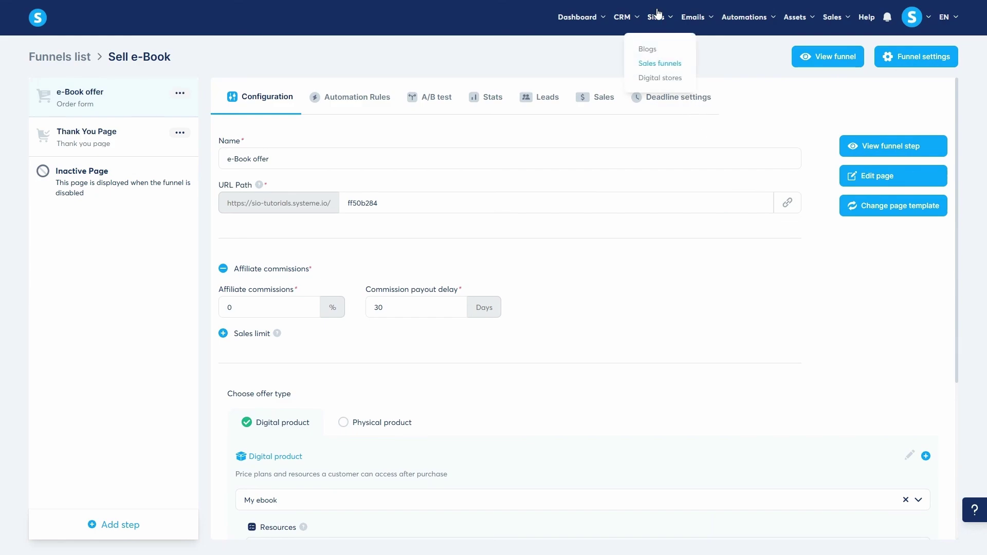
pyautogui.click(663, 81)
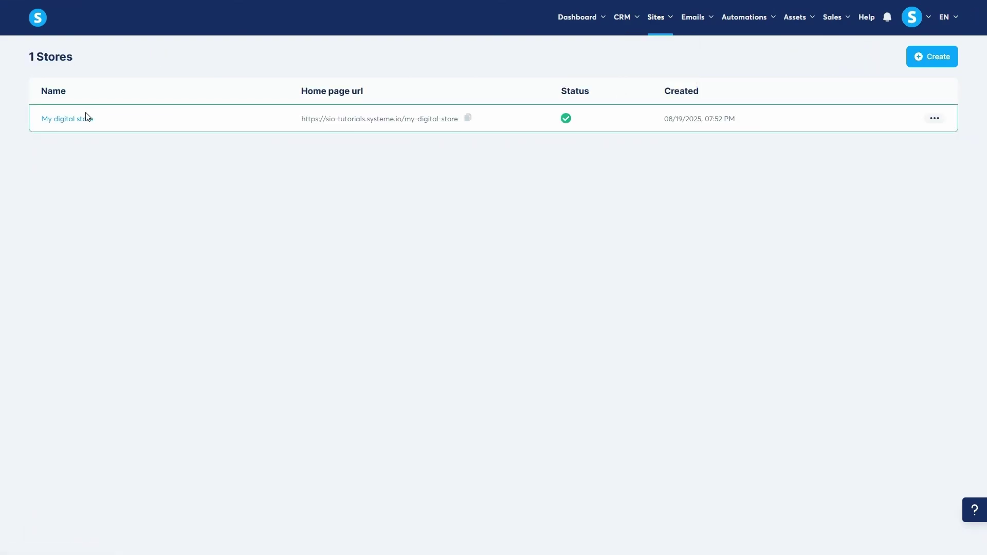
pyautogui.click(84, 119)
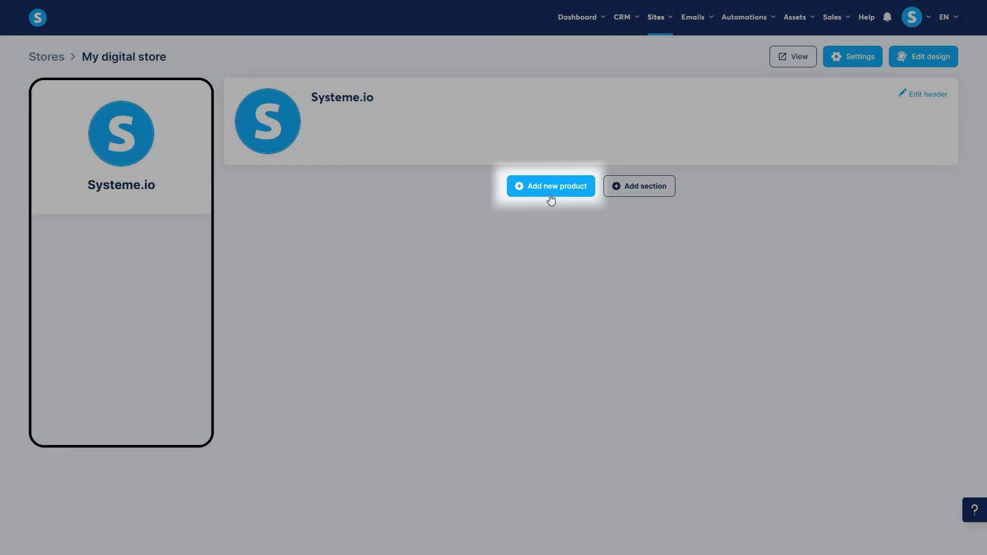
# - Add a new store product of type Sell a digital download
pyautogui.click(551, 193)
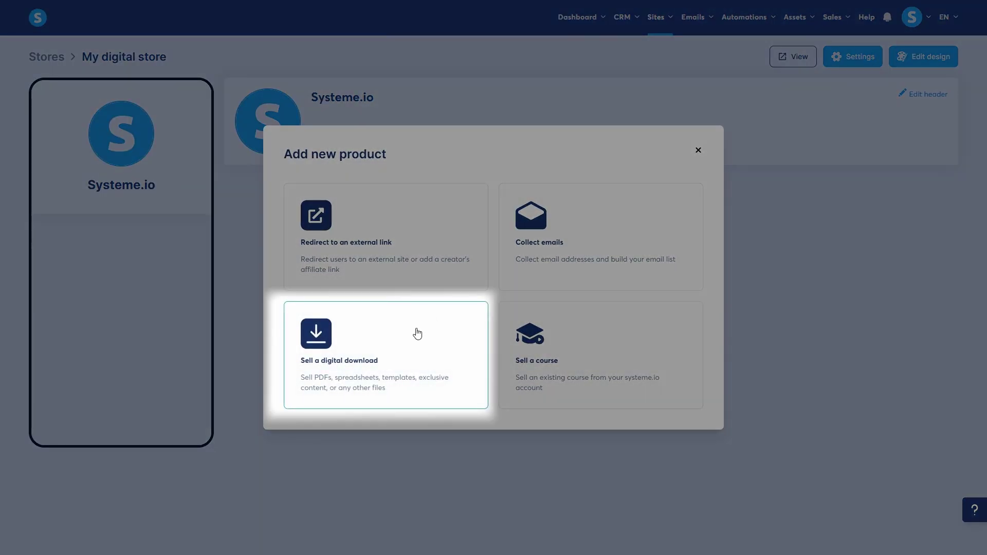
pyautogui.click(417, 334)
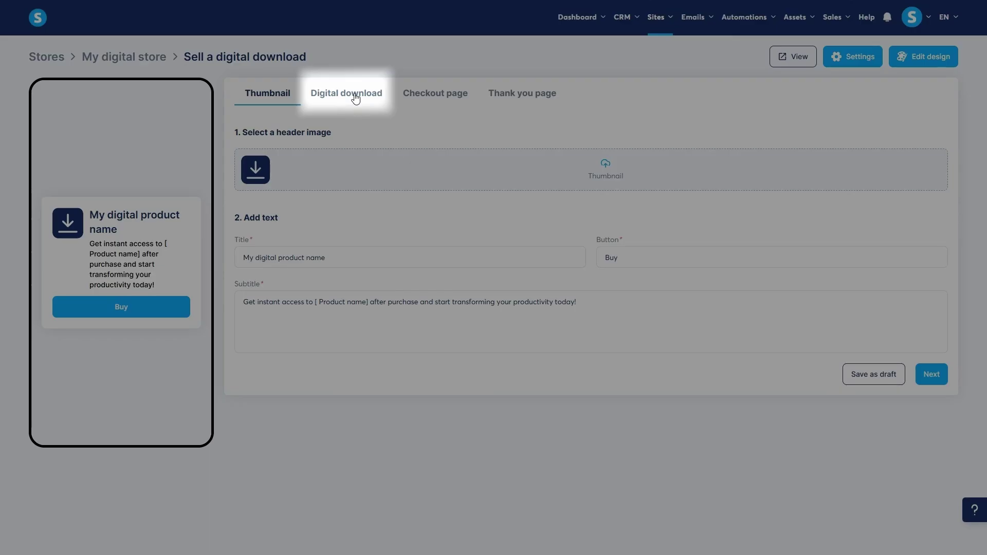
# - Set E-book.pdf as the download file, review the confirmation email, then move to Checkout page
pyautogui.click(353, 95)
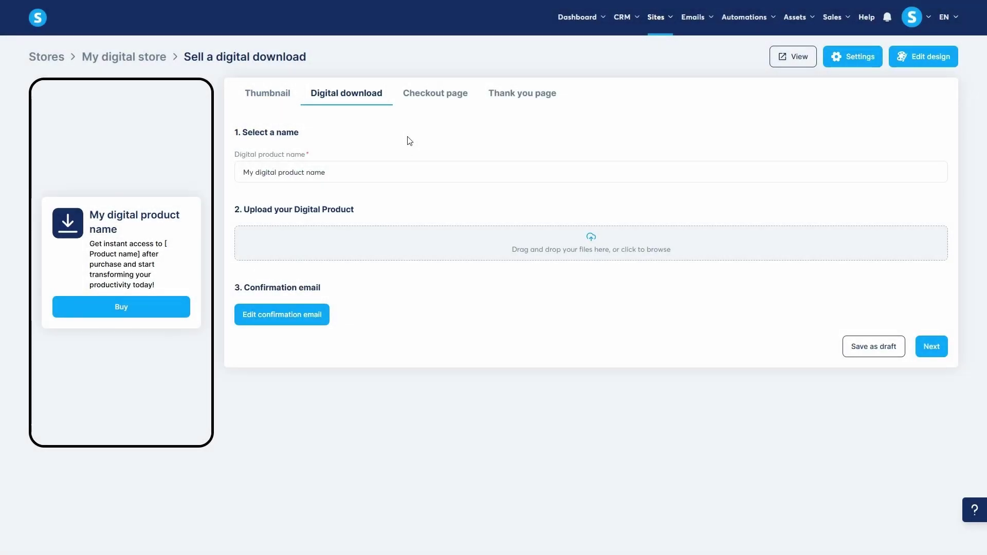
pyautogui.click(473, 251)
pyautogui.click(475, 247)
pyautogui.click(774, 433)
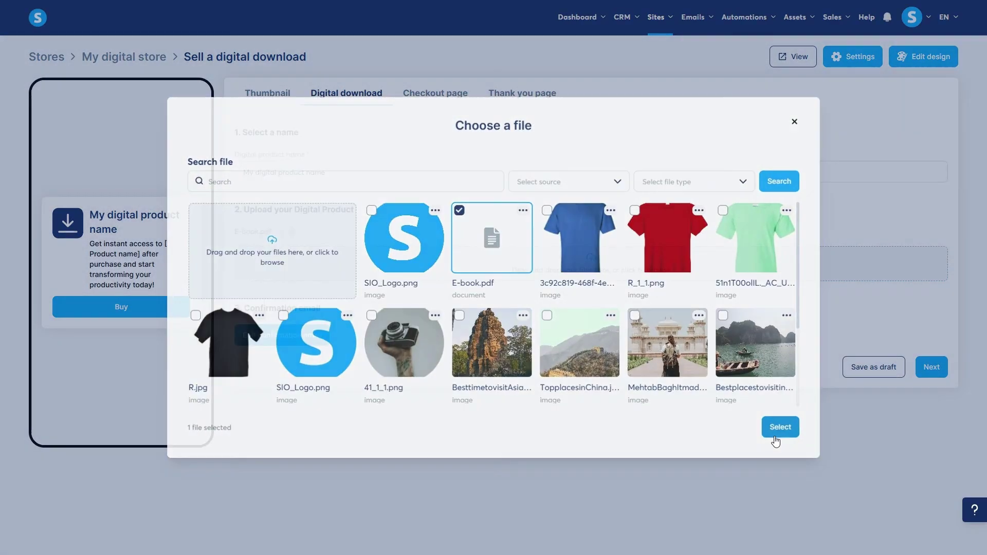
pyautogui.click(290, 336)
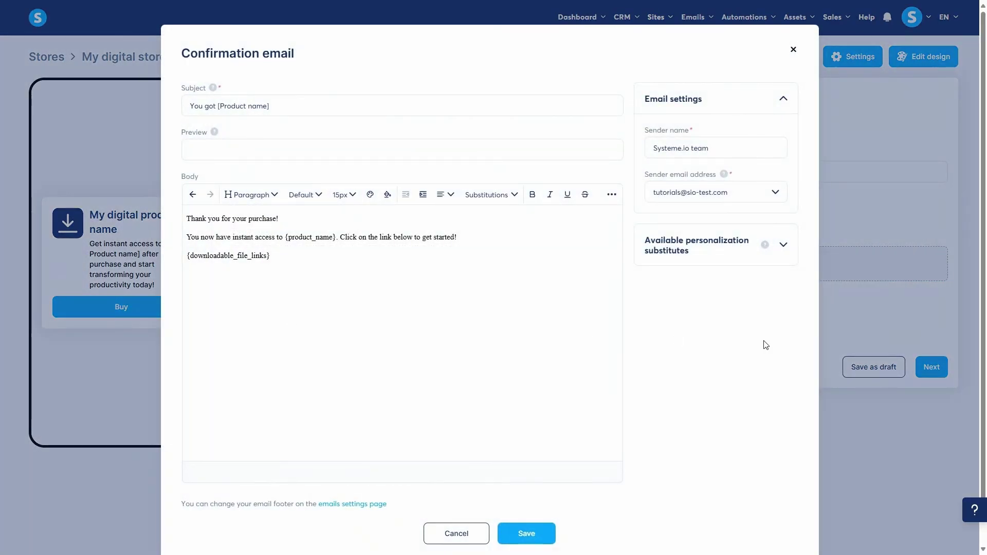
pyautogui.click(880, 310)
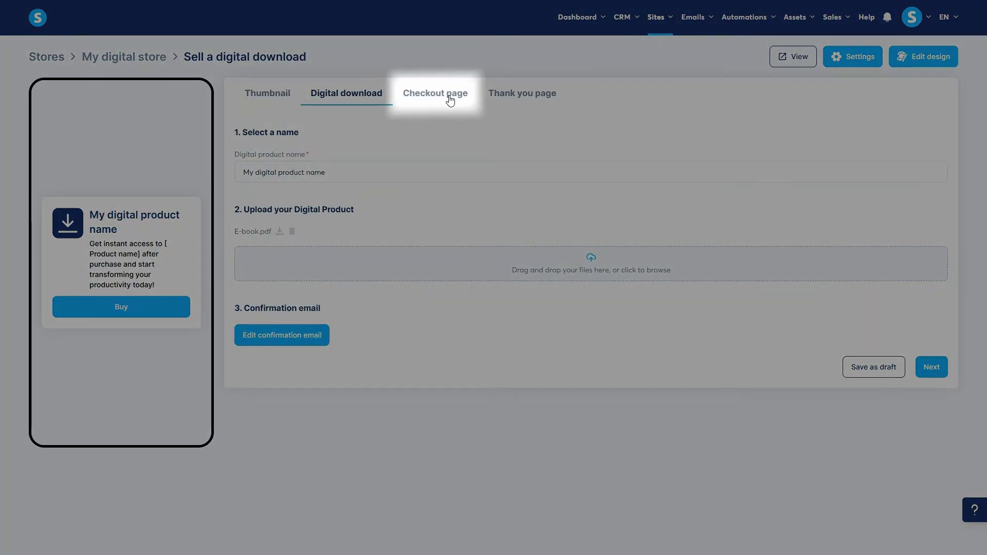
pyautogui.click(440, 99)
# - Show the product's Thank you page settings titled 'Thank you for your order!'
pyautogui.scroll(-7, 511, 260)
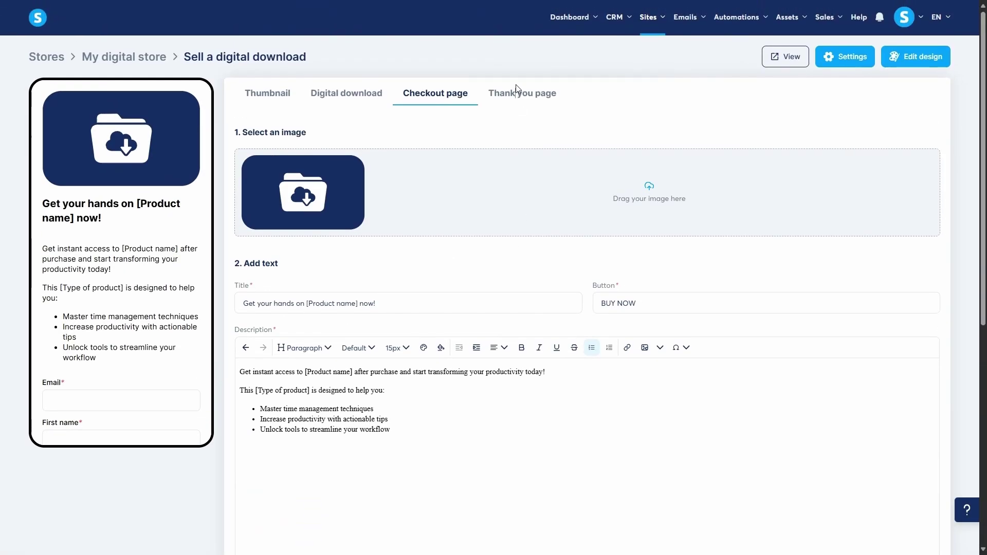
pyautogui.click(515, 93)
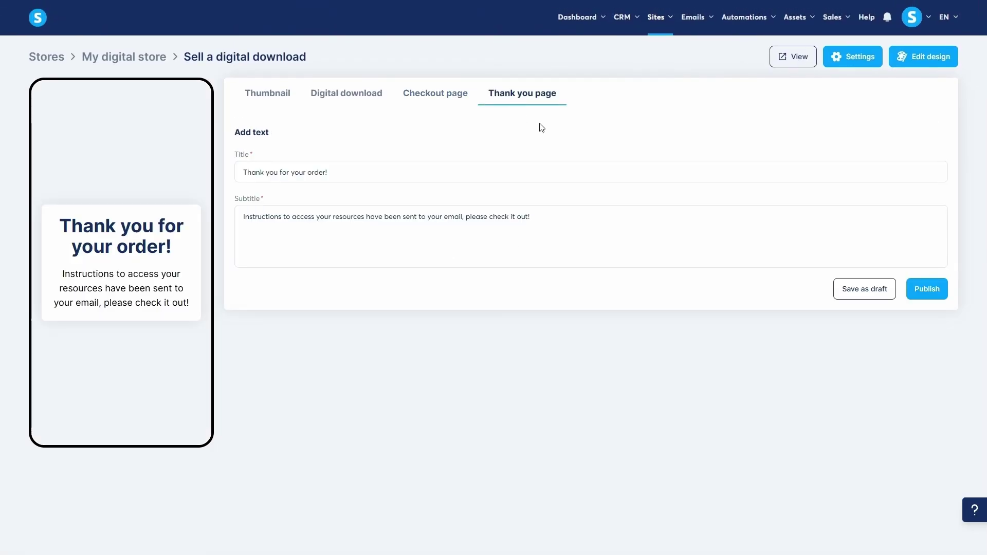